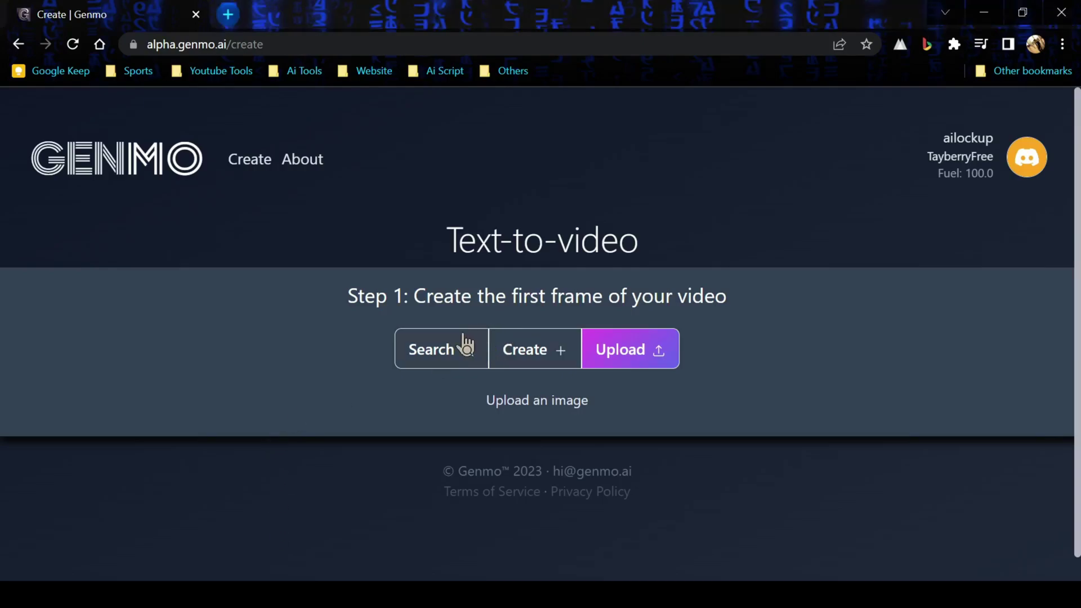
Try generating a custom starting frame, toggling between portrait and square shapes
{"action": "left_click", "coordinate": [506, 363]}
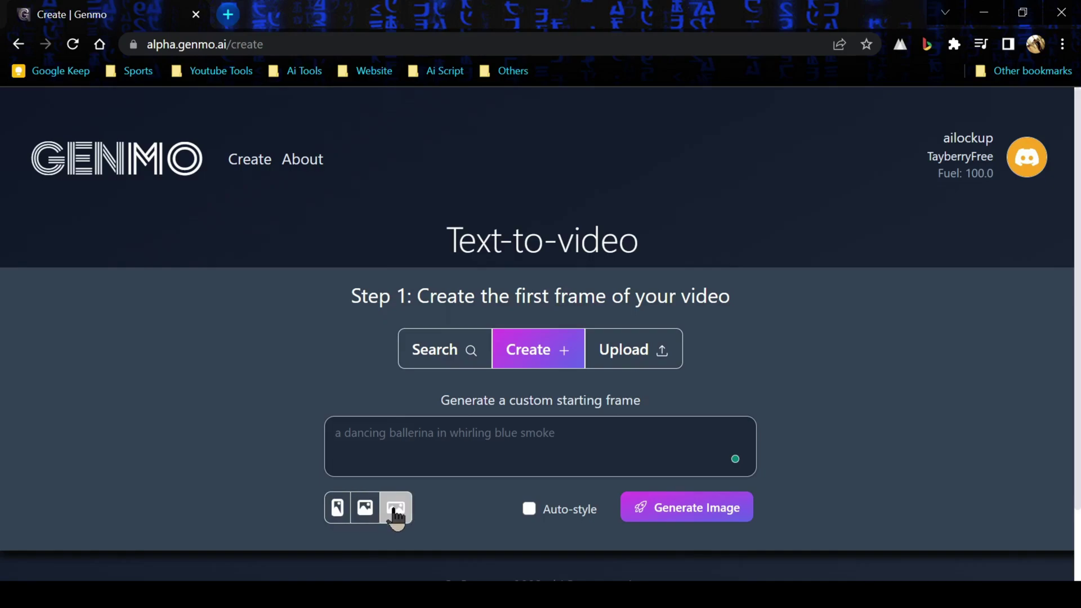
{"action": "left_click", "coordinate": [337, 507]}
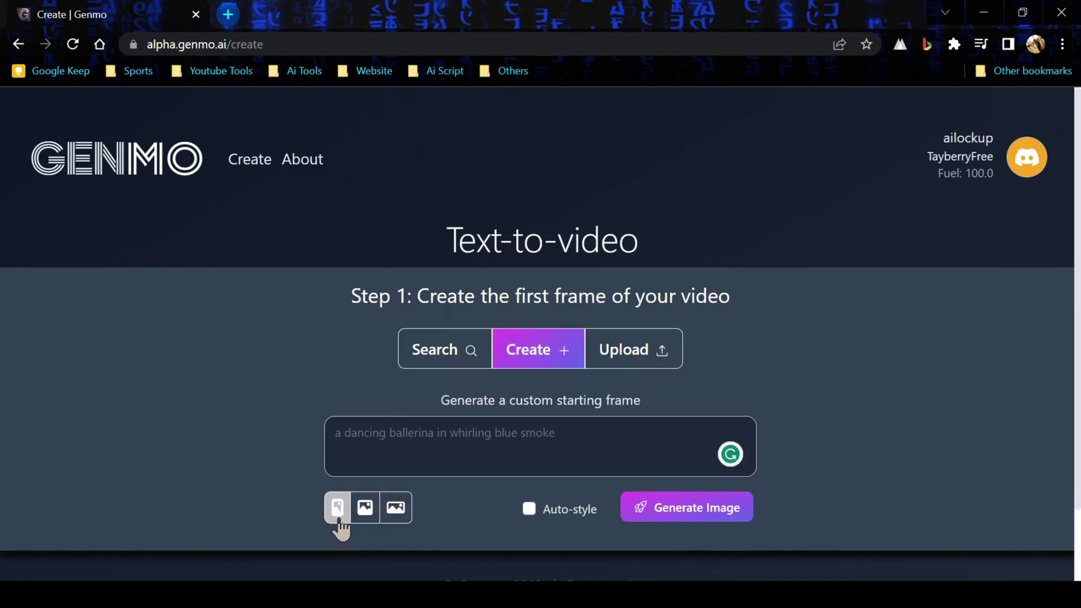
{"action": "left_click", "coordinate": [365, 508]}
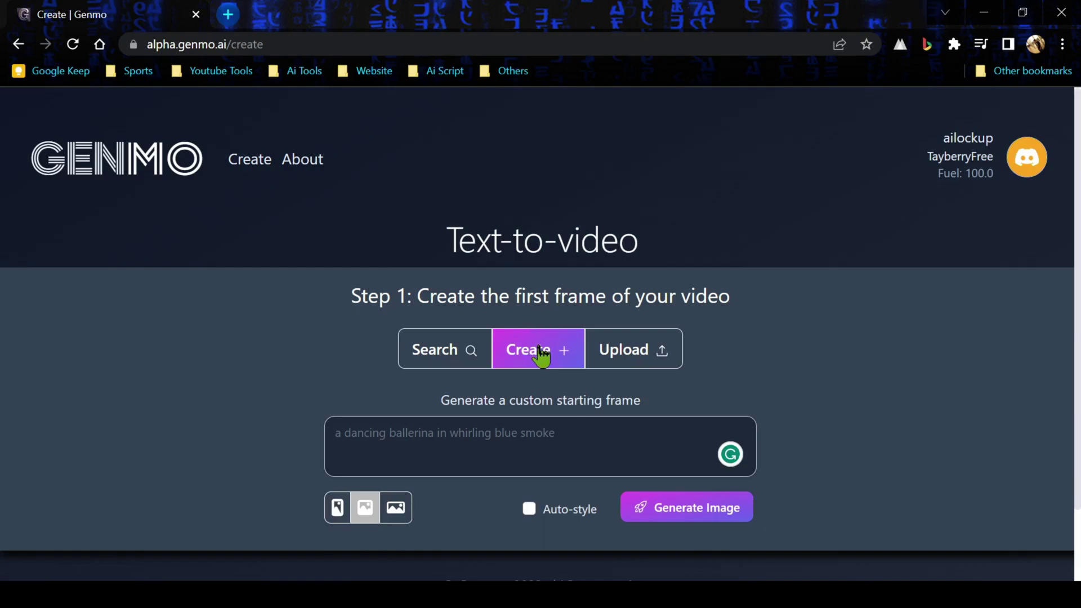
{"action": "left_click", "coordinate": [406, 437]}
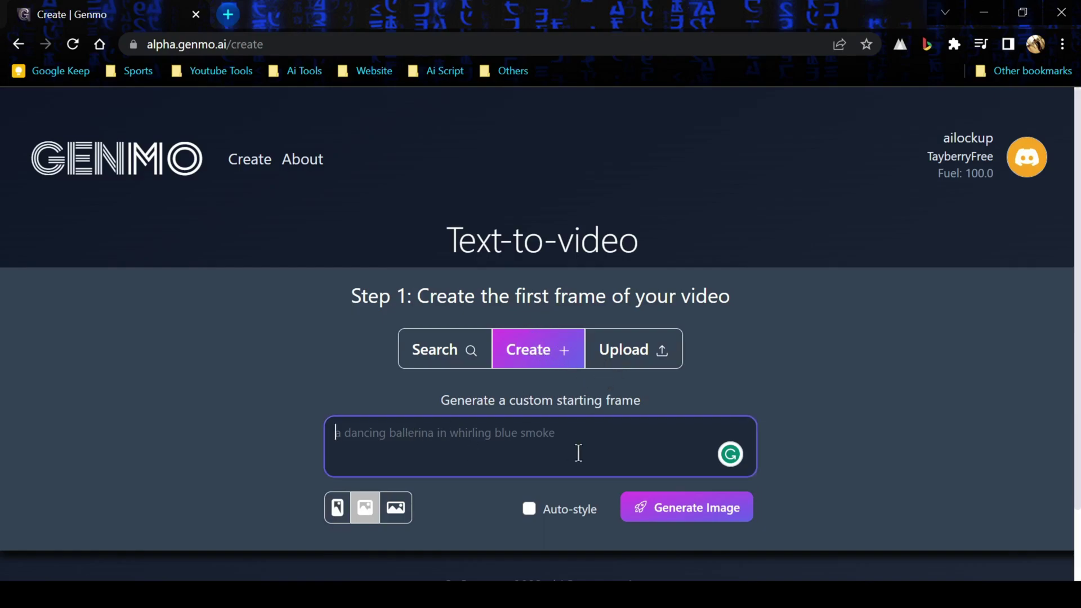
Upload the first captured dog still as the starting frame
{"action": "left_click", "coordinate": [638, 356]}
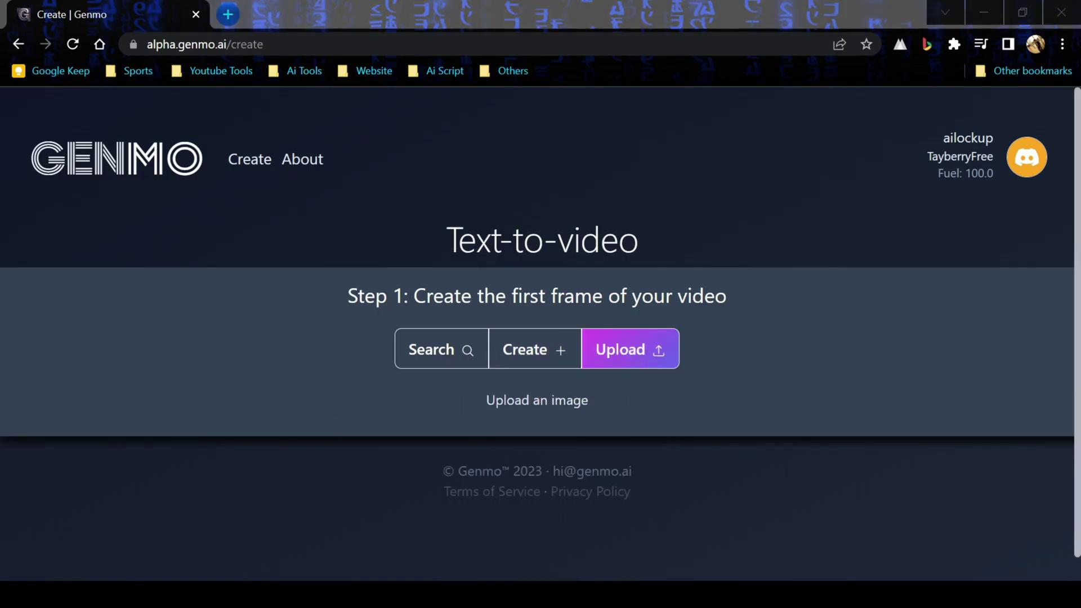
{"action": "left_click", "coordinate": [537, 400]}
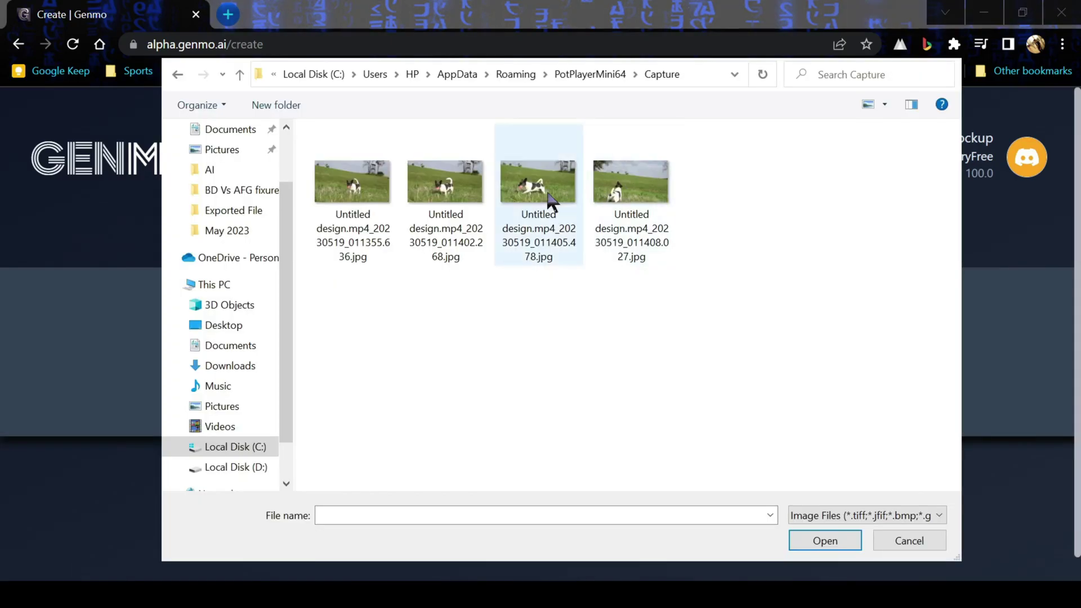
{"action": "left_click", "coordinate": [364, 235]}
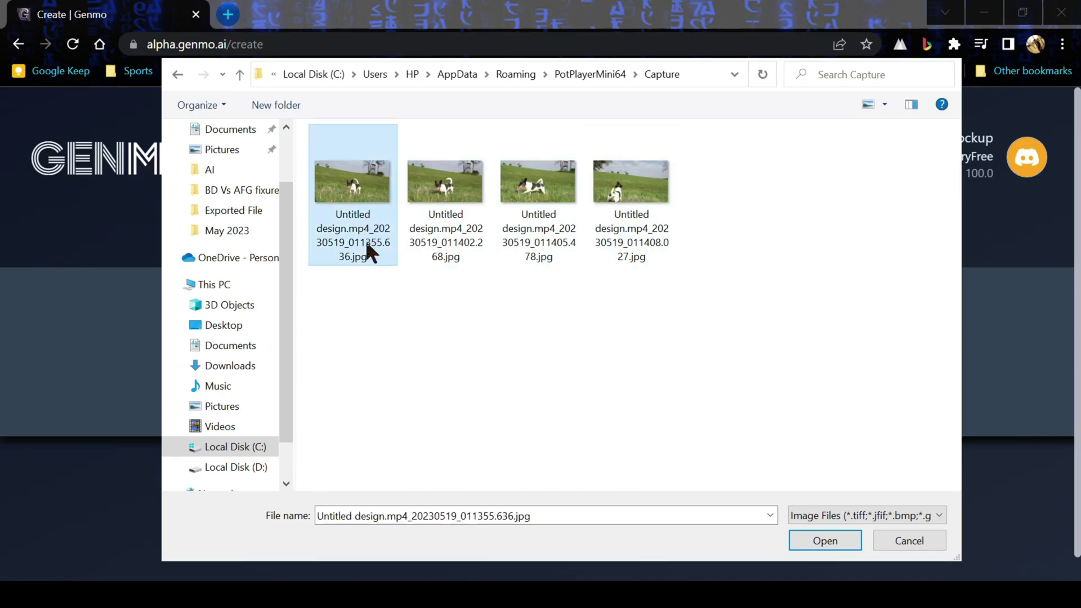
{"action": "left_click", "coordinate": [826, 541]}
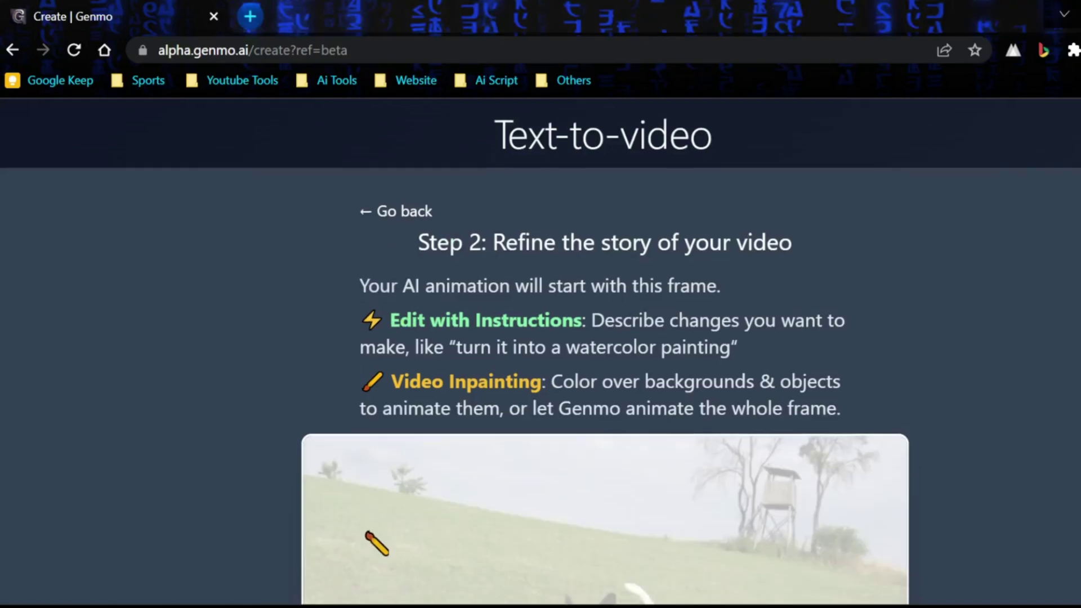
{"action": "scroll", "coordinate": [371, 541], "scroll_direction": "down", "scroll_amount": 3}
{"action": "scroll", "coordinate": [356, 536], "scroll_direction": "down", "scroll_amount": 5}
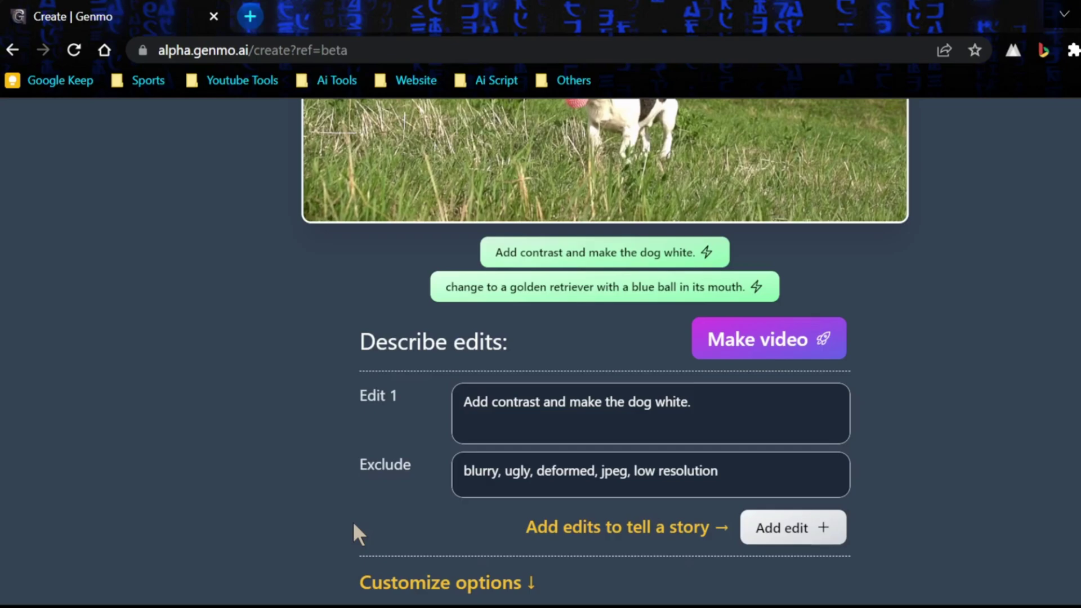
Rewrite the first edit description and fix its misspelled word
{"action": "left_click", "coordinate": [757, 415]}
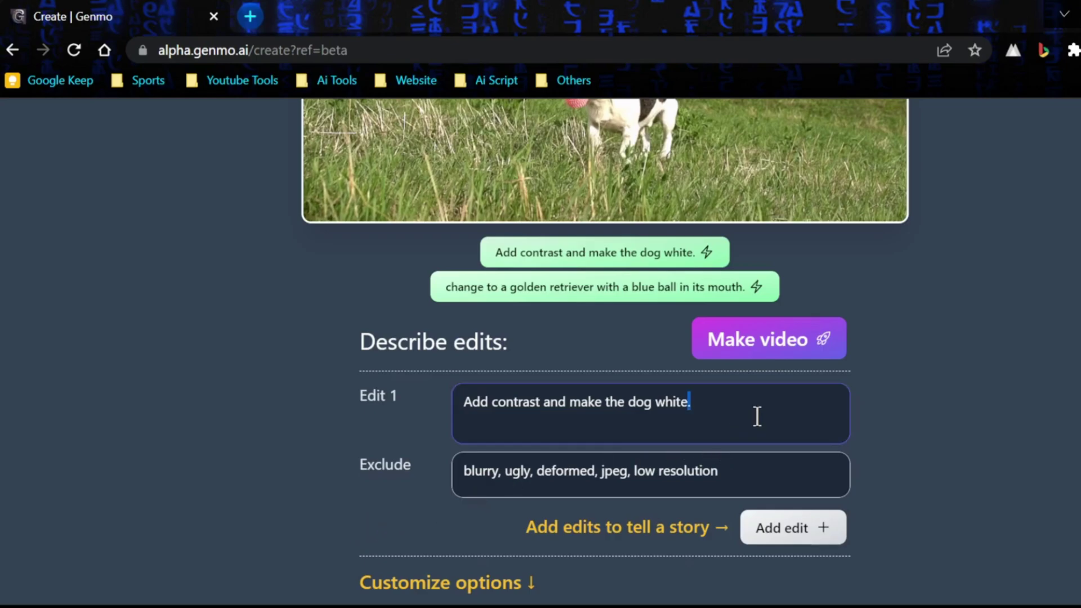
{"action": "triple_click", "coordinate": [757, 415]}
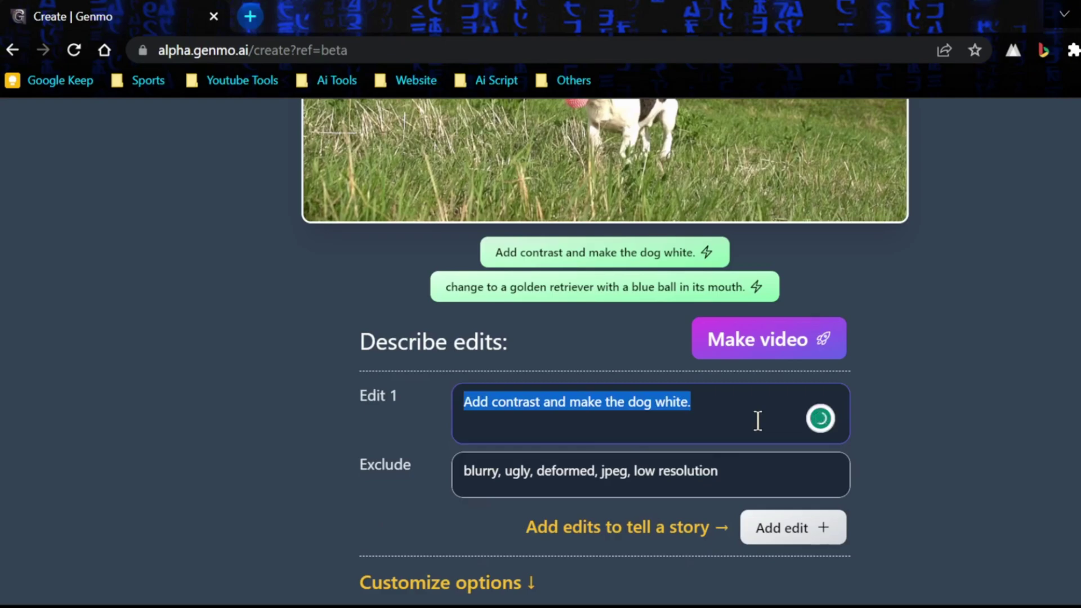
{"action": "scroll", "coordinate": [759, 416], "scroll_direction": "up", "scroll_amount": 1}
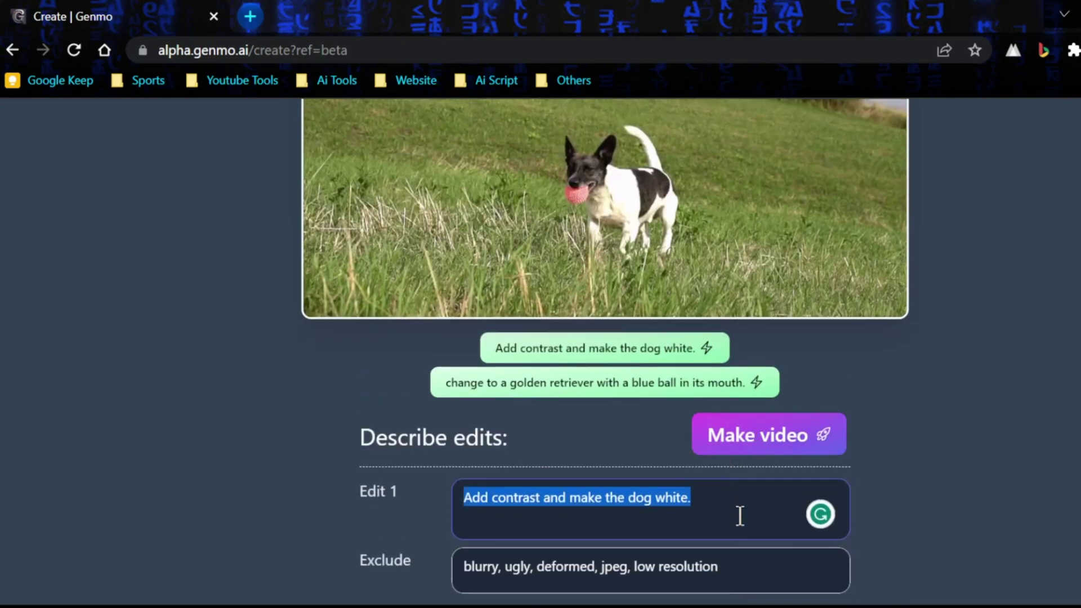
{"action": "type", "text": "Change the Dong"}
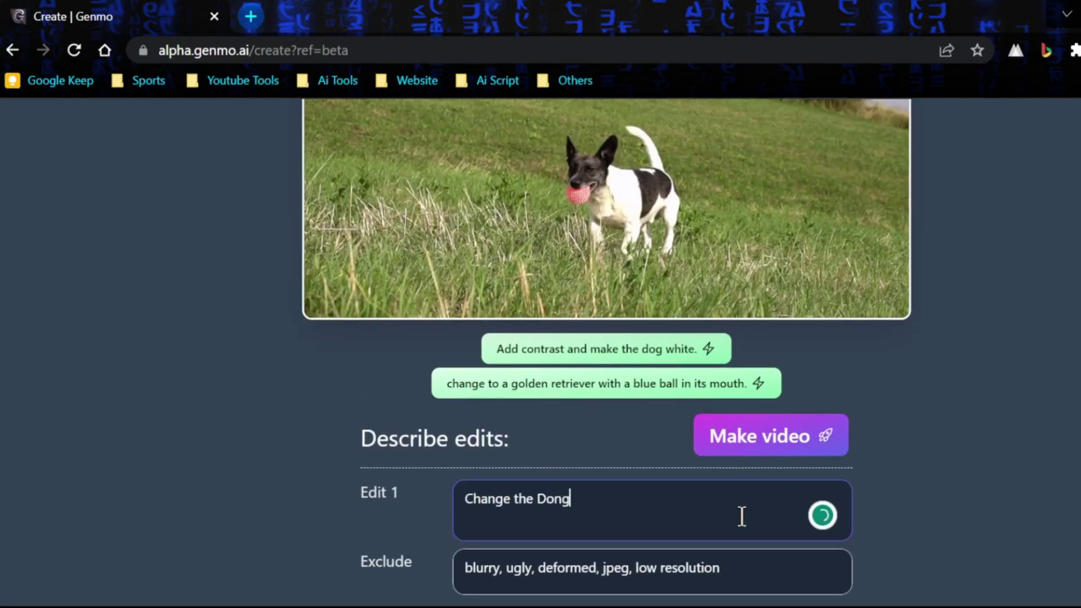
{"action": "key", "text": "BackSpace"}
{"action": "key", "text": "BackSpace"}
{"action": "key", "text": "BackSpace"}
{"action": "type", "text": "dog into a dog skeleton that is dancing on a"}
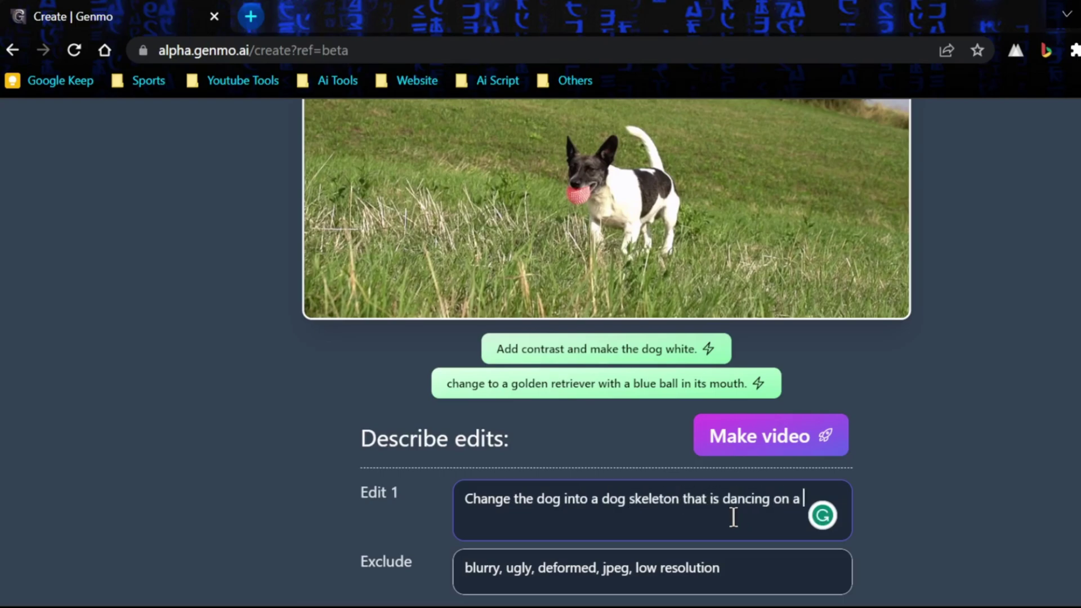
{"action": "type", "text": " TV"}
{"action": "scroll", "coordinate": [920, 472], "scroll_direction": "down", "scroll_amount": 2}
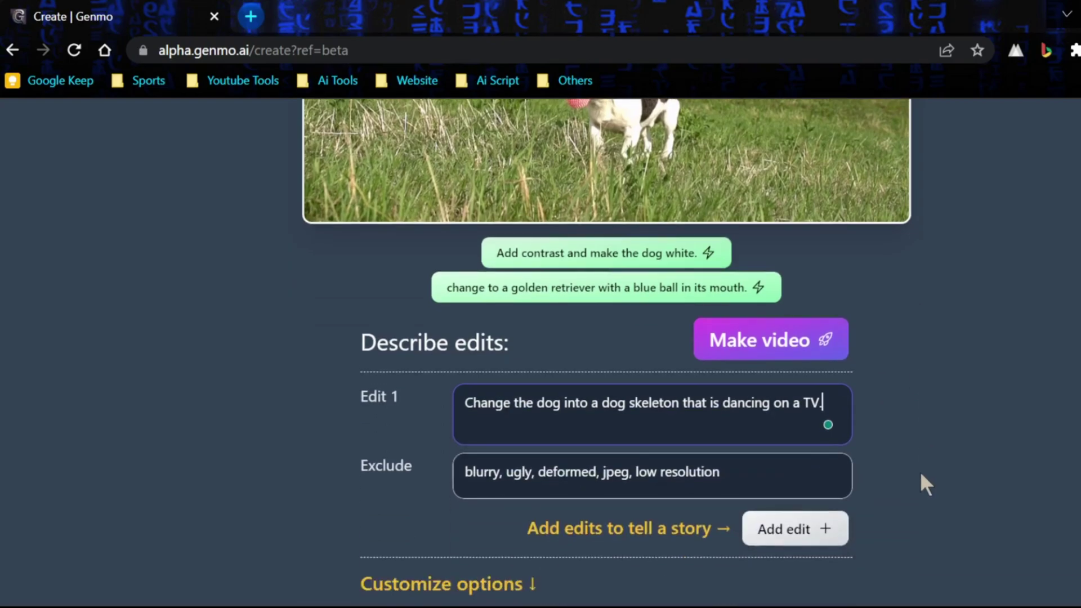
{"action": "type", "text": "."}
Add two more edits for the singing dog and auditorium scenes and start their descriptions
{"action": "left_click", "coordinate": [798, 478]}
{"action": "left_click", "coordinate": [665, 493]}
{"action": "type", "text": "C"}
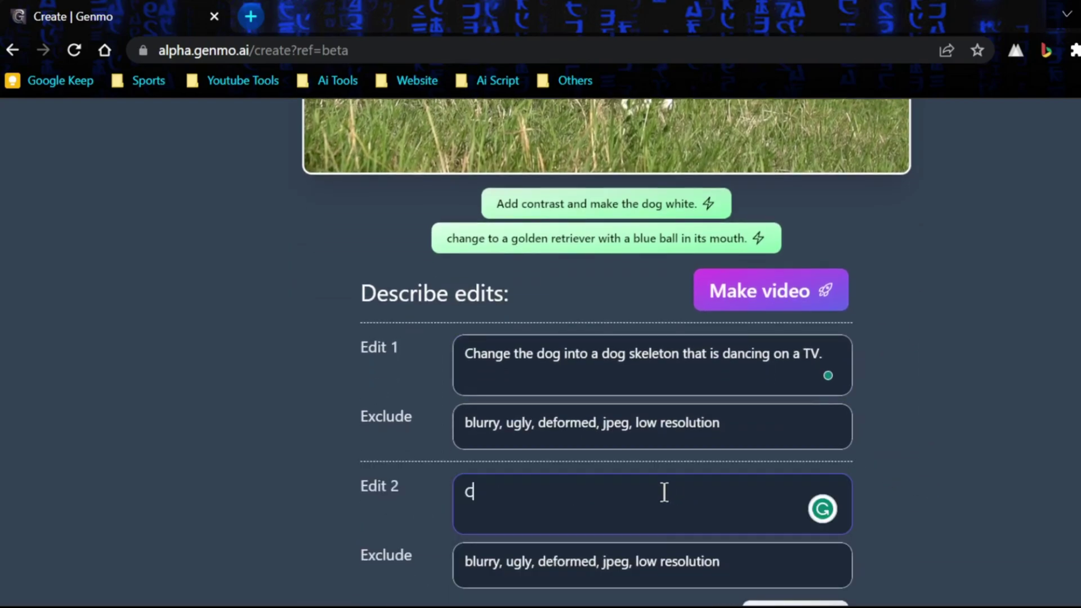
{"action": "type", "text": "hange the dog skeleton into a man skele"}
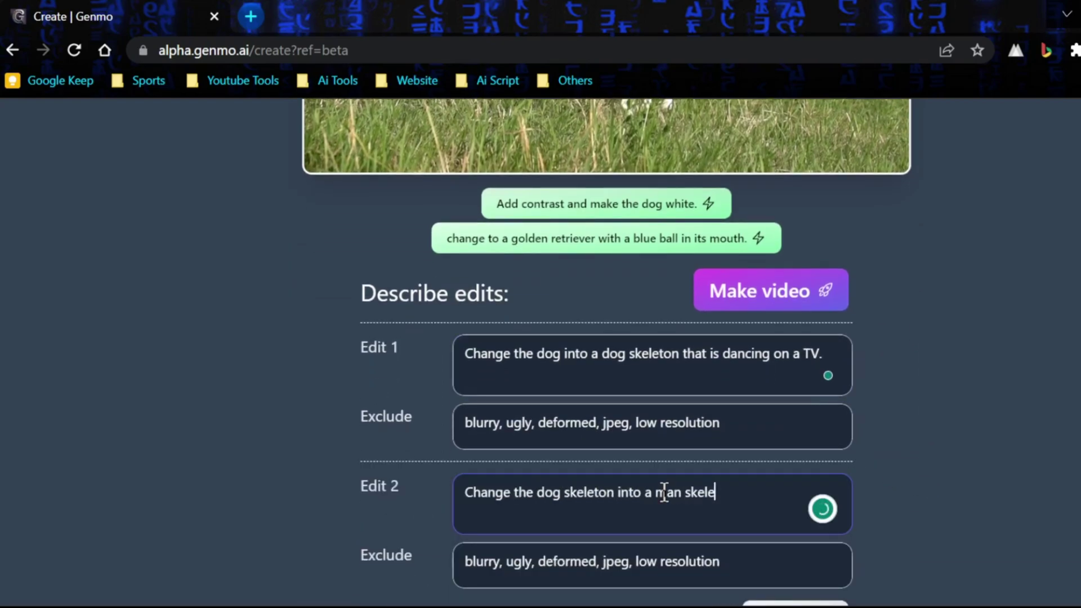
{"action": "type", "text": "ton which is dancing on a car"}
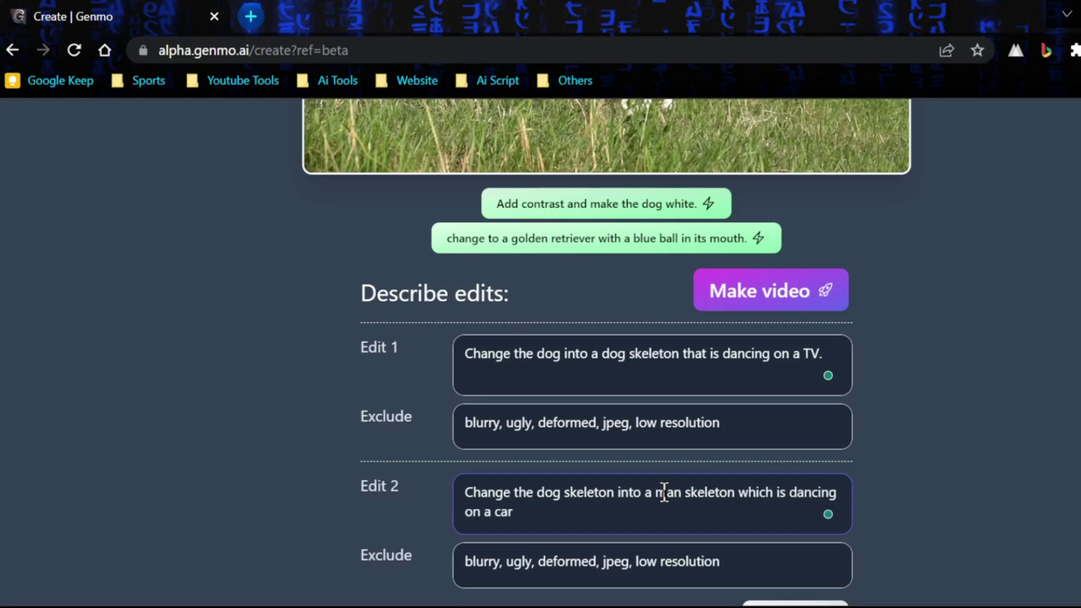
{"action": "scroll", "coordinate": [665, 493], "scroll_direction": "down", "scroll_amount": 2}
{"action": "left_click", "coordinate": [794, 480]}
{"action": "left_click", "coordinate": [656, 493]}
{"action": "type", "text": "change the "}
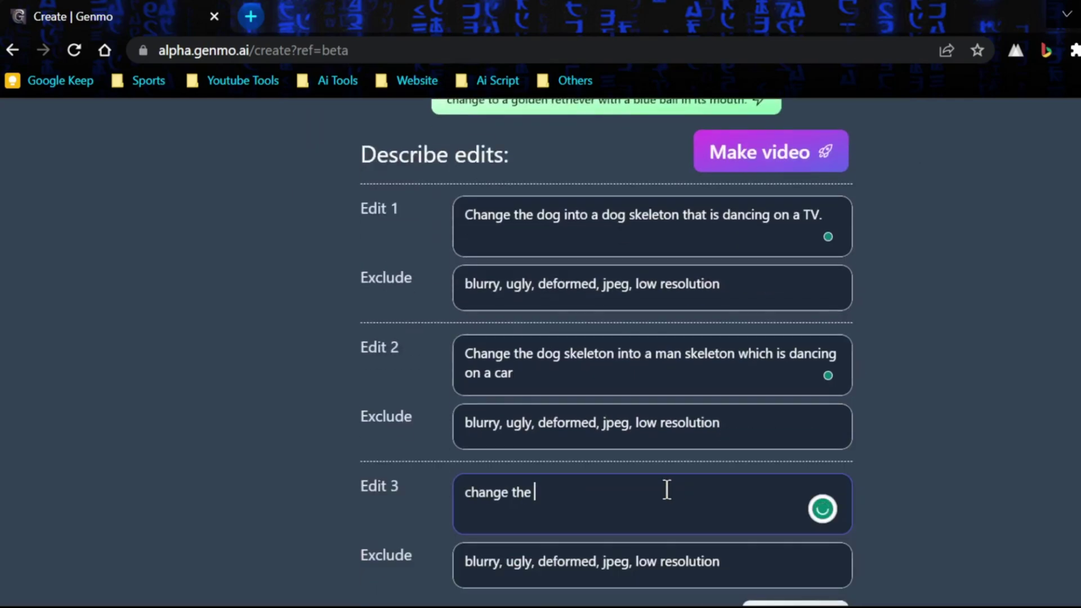
{"action": "type", "text": "background into a futuristic city and change the"}
{"action": "scroll", "coordinate": [656, 497], "scroll_direction": "up", "scroll_amount": 3}
{"action": "scroll", "coordinate": [1030, 415], "scroll_direction": "up", "scroll_amount": 3}
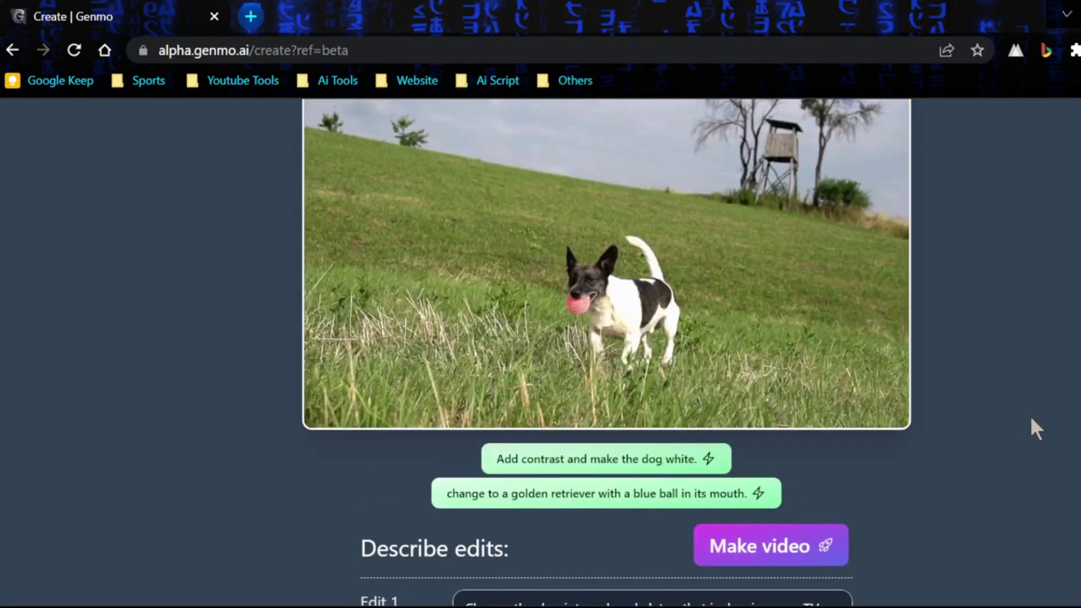
{"action": "scroll", "coordinate": [633, 507], "scroll_direction": "down", "scroll_amount": 3}
{"action": "scroll", "coordinate": [564, 502], "scroll_direction": "down", "scroll_amount": 4}
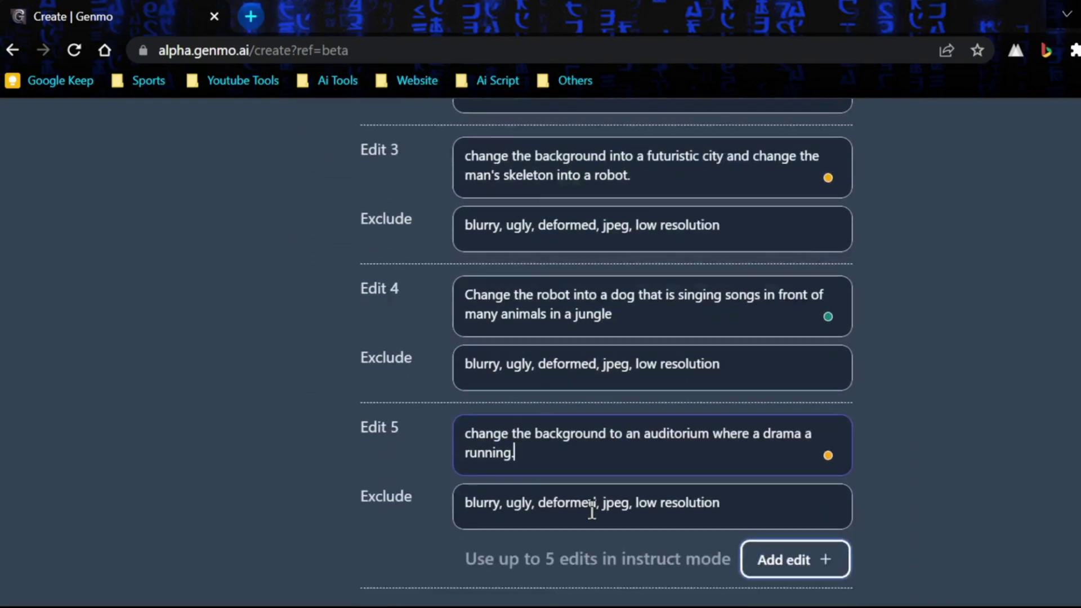
{"action": "scroll", "coordinate": [643, 518], "scroll_direction": "down", "scroll_amount": 3}
{"action": "scroll", "coordinate": [642, 519], "scroll_direction": "down", "scroll_amount": 2}
Set Length to 12 sec, Exploration to 90 and Dynamism to 88, then make the video
{"action": "left_click_drag", "start_coordinate": [517, 376], "coordinate": [614, 377]}
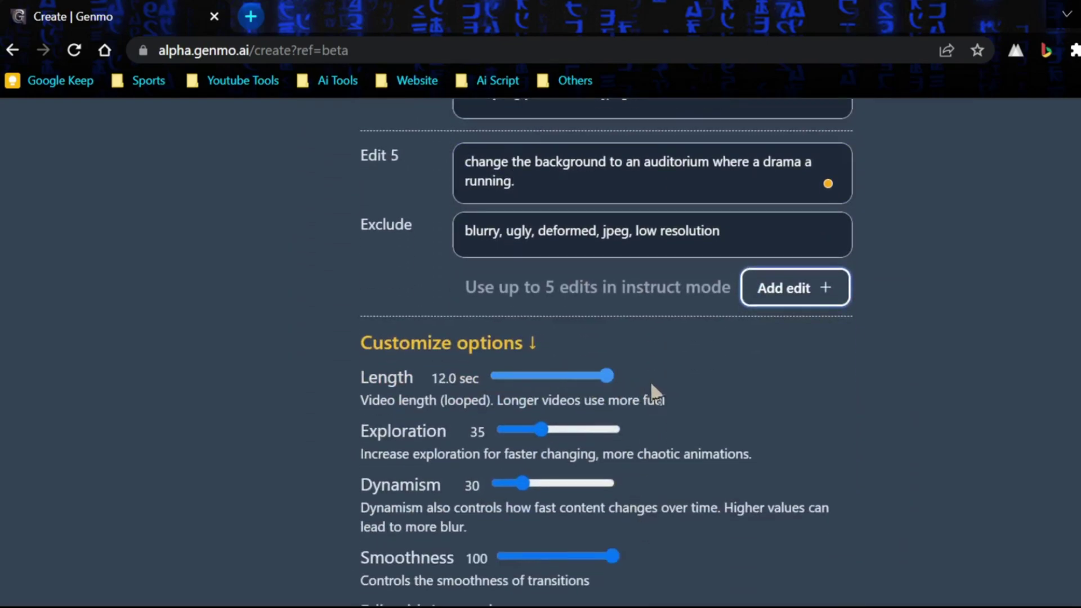
{"action": "left_click_drag", "start_coordinate": [541, 430], "coordinate": [601, 430]}
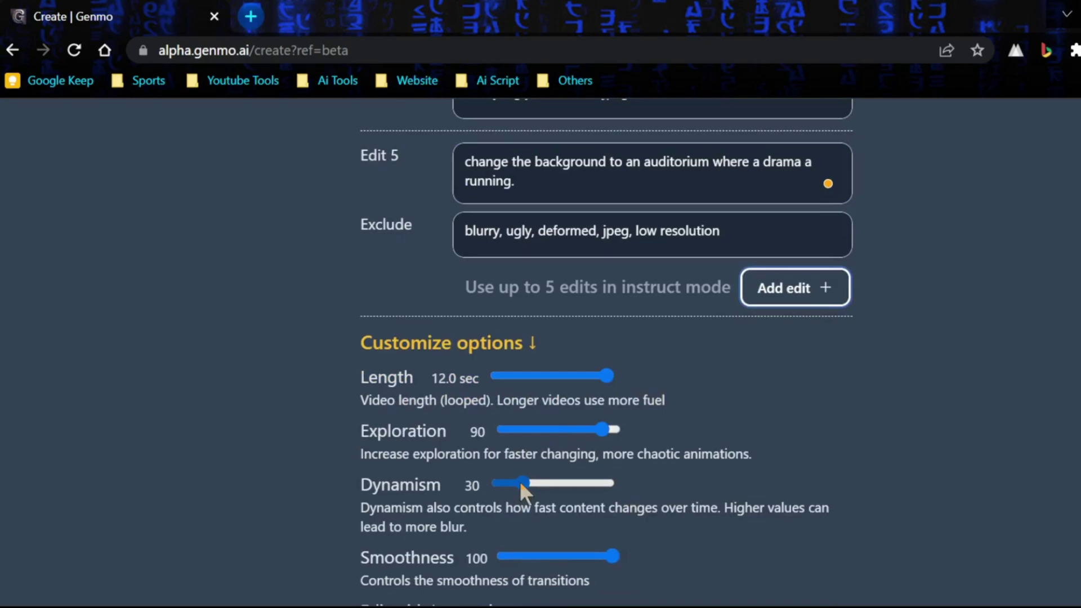
{"action": "left_click_drag", "start_coordinate": [522, 484], "coordinate": [598, 484]}
{"action": "scroll", "coordinate": [725, 469], "scroll_direction": "down", "scroll_amount": 1}
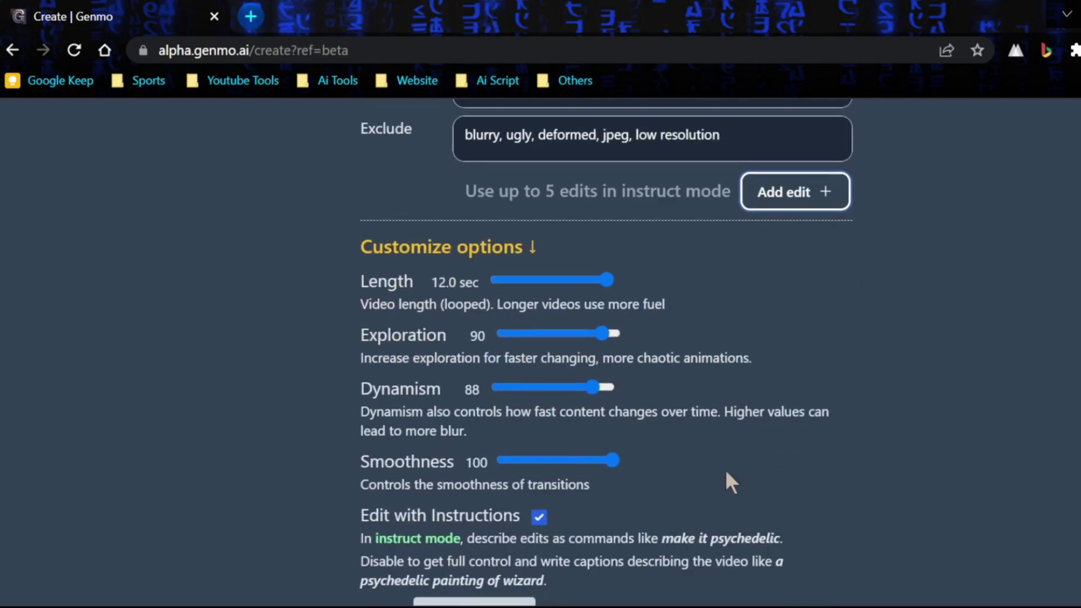
{"action": "scroll", "coordinate": [608, 457], "scroll_direction": "up", "scroll_amount": 4}
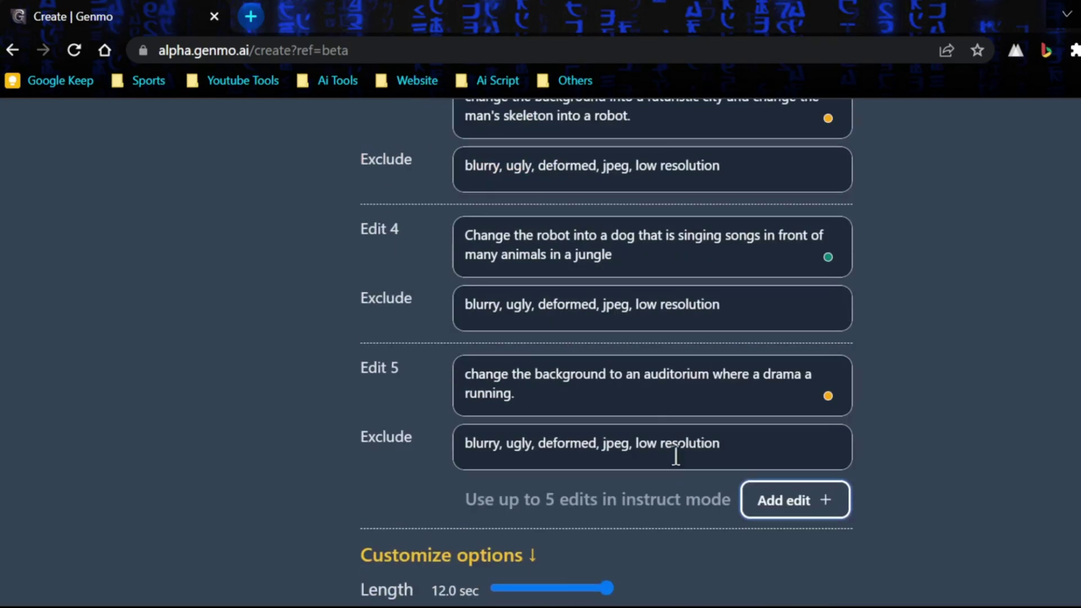
{"action": "scroll", "coordinate": [877, 425], "scroll_direction": "up", "scroll_amount": 3}
{"action": "scroll", "coordinate": [876, 425], "scroll_direction": "up", "scroll_amount": 8}
{"action": "scroll", "coordinate": [887, 446], "scroll_direction": "down", "scroll_amount": 3}
{"action": "scroll", "coordinate": [853, 449], "scroll_direction": "down", "scroll_amount": 2}
{"action": "left_click", "coordinate": [845, 431]}
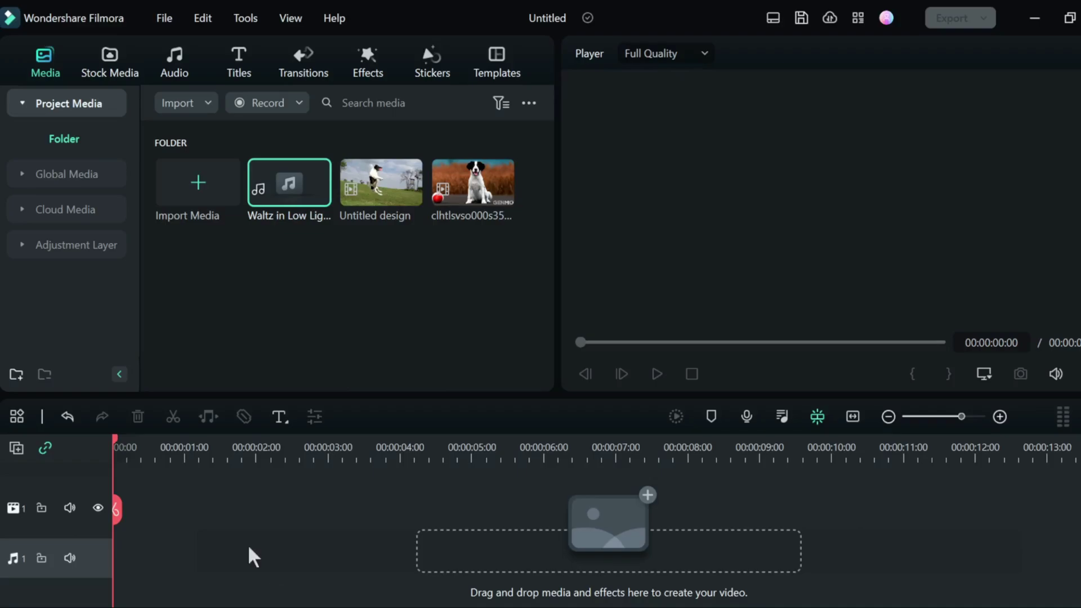
Place Untitled design on the timeline, trim it at 00:00:12:00, and append the Genmo clip
{"action": "left_click", "coordinate": [352, 339]}
{"action": "mouse_move", "coordinate": [381, 182]}
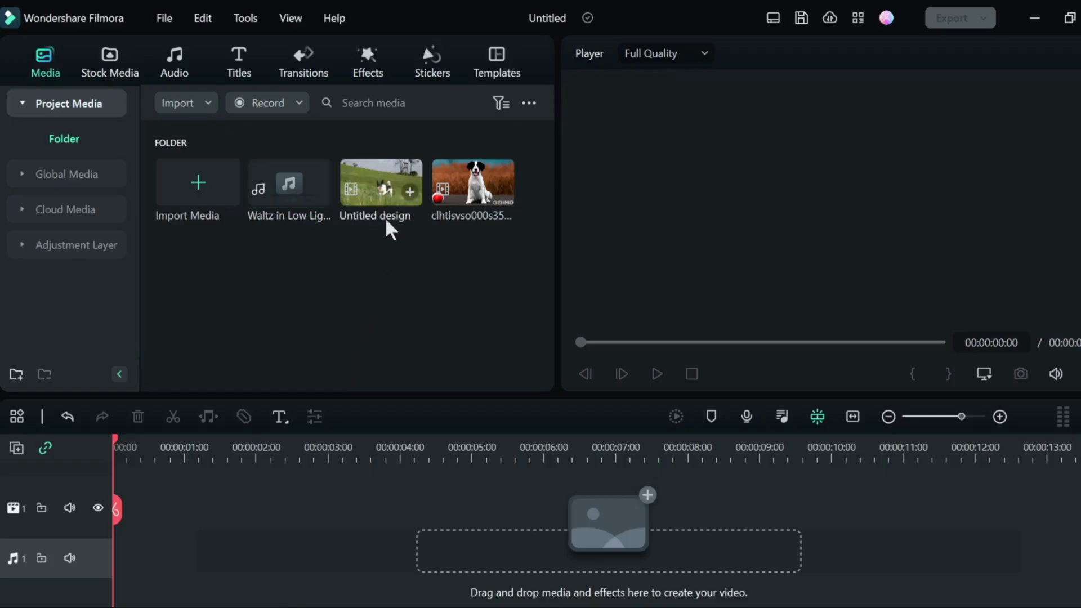
{"action": "left_click_drag", "start_coordinate": [382, 188], "coordinate": [135, 511]}
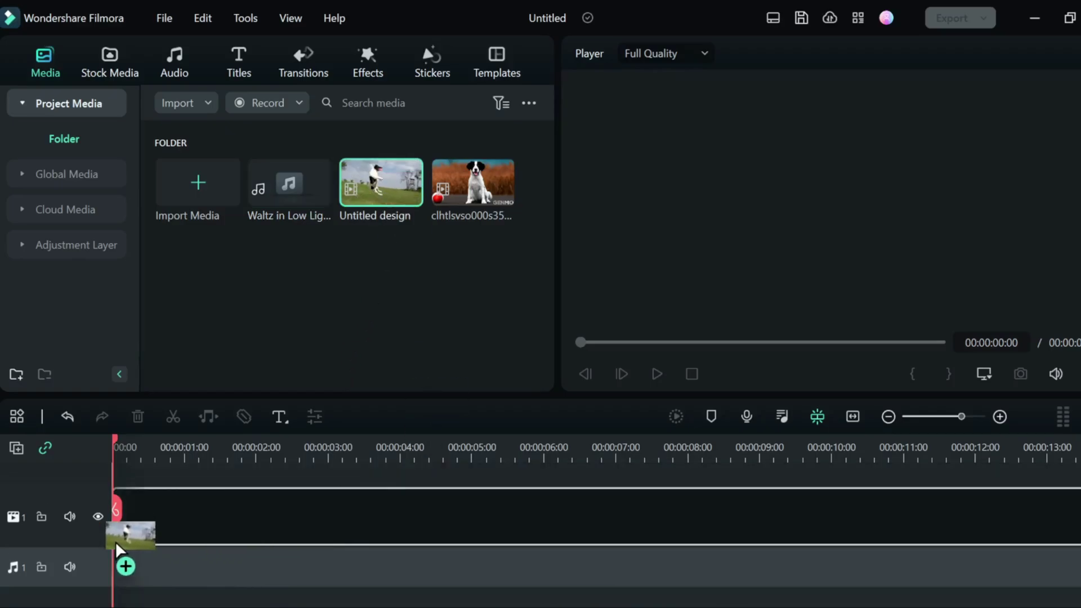
{"action": "left_click_drag", "start_coordinate": [118, 447], "coordinate": [384, 447]}
{"action": "key", "text": "space"}
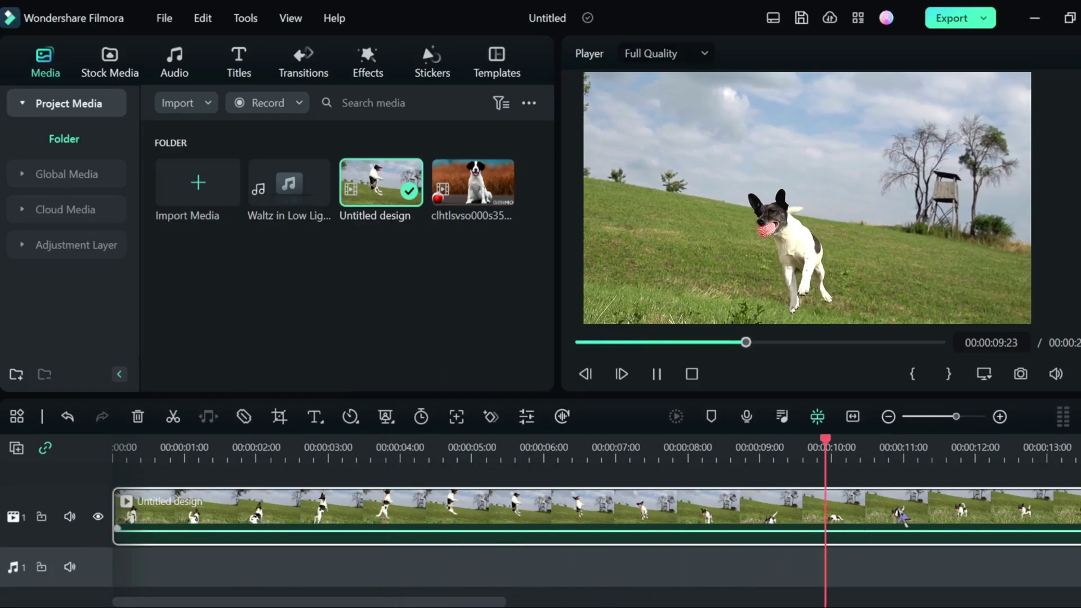
{"action": "left_click", "coordinate": [976, 509]}
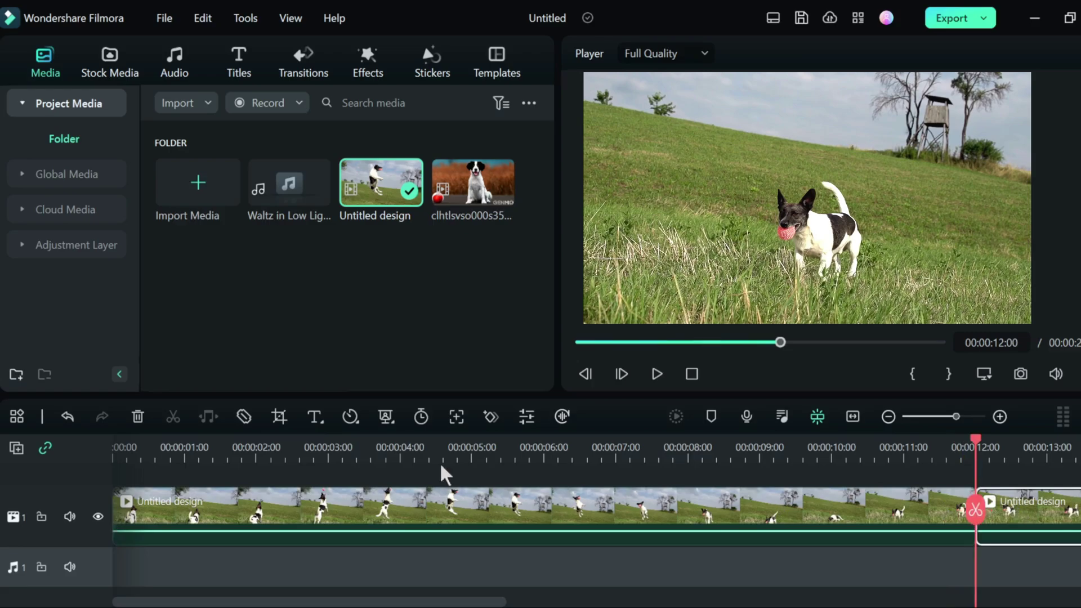
{"action": "left_click", "coordinate": [138, 416]}
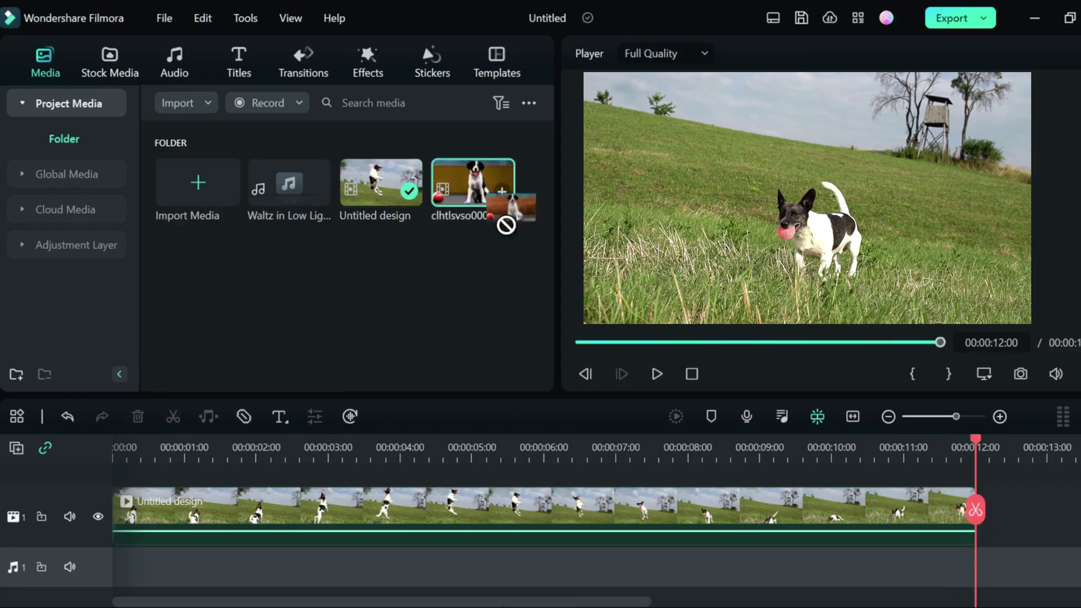
{"action": "left_click_drag", "start_coordinate": [505, 224], "coordinate": [506, 473]}
{"action": "left_click_drag", "start_coordinate": [1000, 536], "coordinate": [1005, 528]}
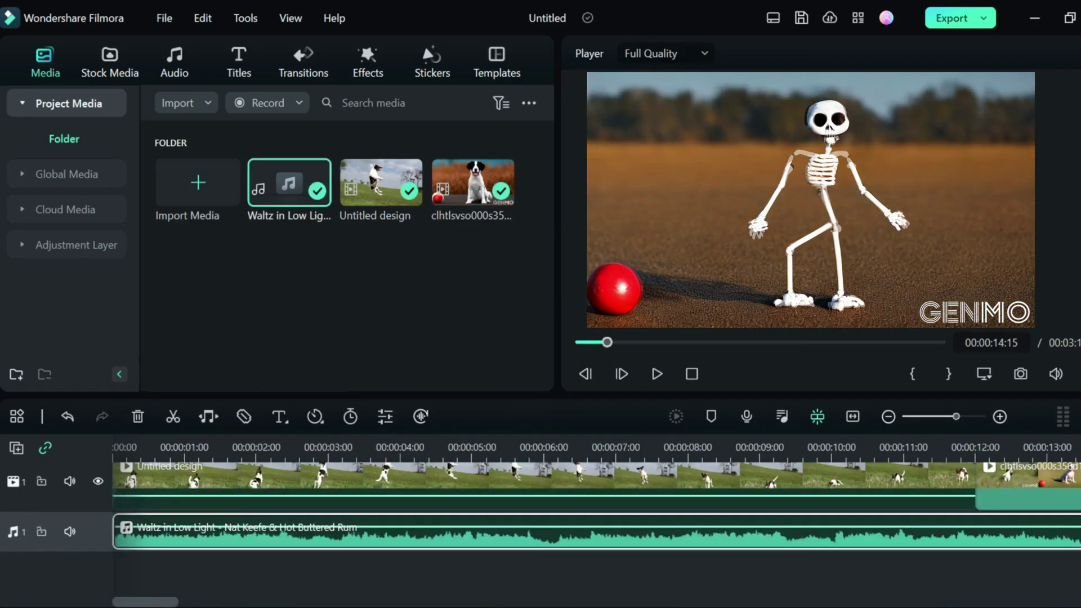
{"action": "scroll", "coordinate": [591, 507], "scroll_direction": "down", "scroll_amount": 5}
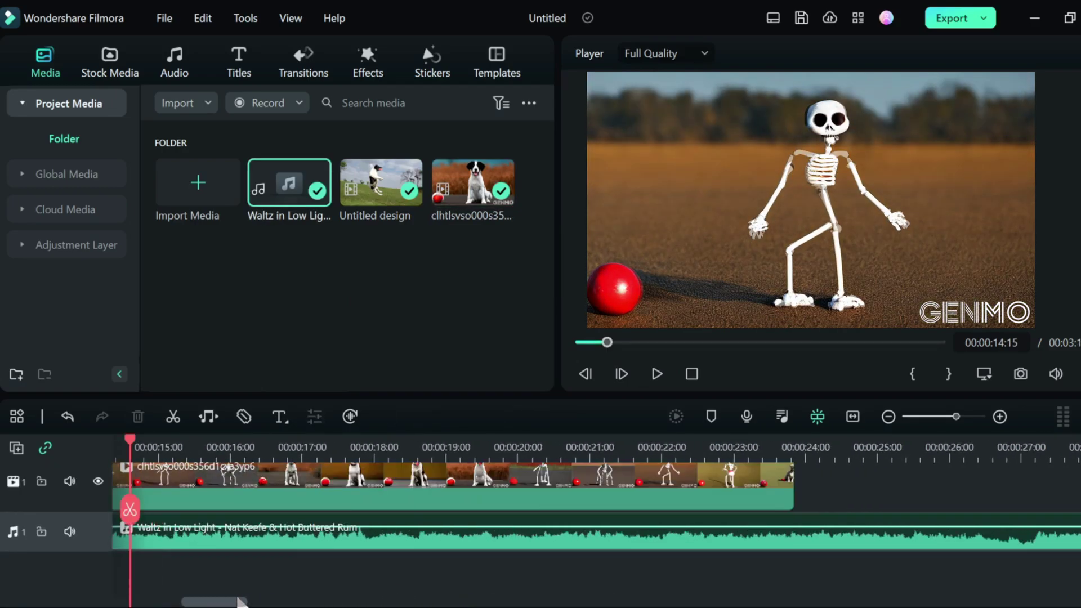
Trim the waltz track at the video's end and apply a 2.08 s fade-out
{"action": "left_click", "coordinate": [778, 448]}
{"action": "key", "text": "Delete"}
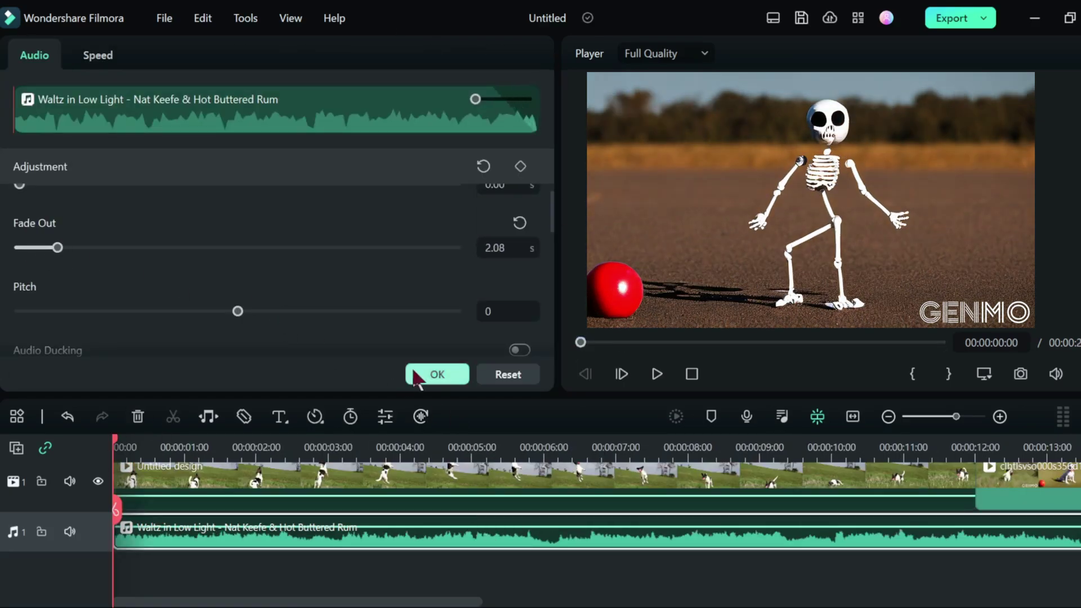
{"action": "left_click", "coordinate": [436, 374]}
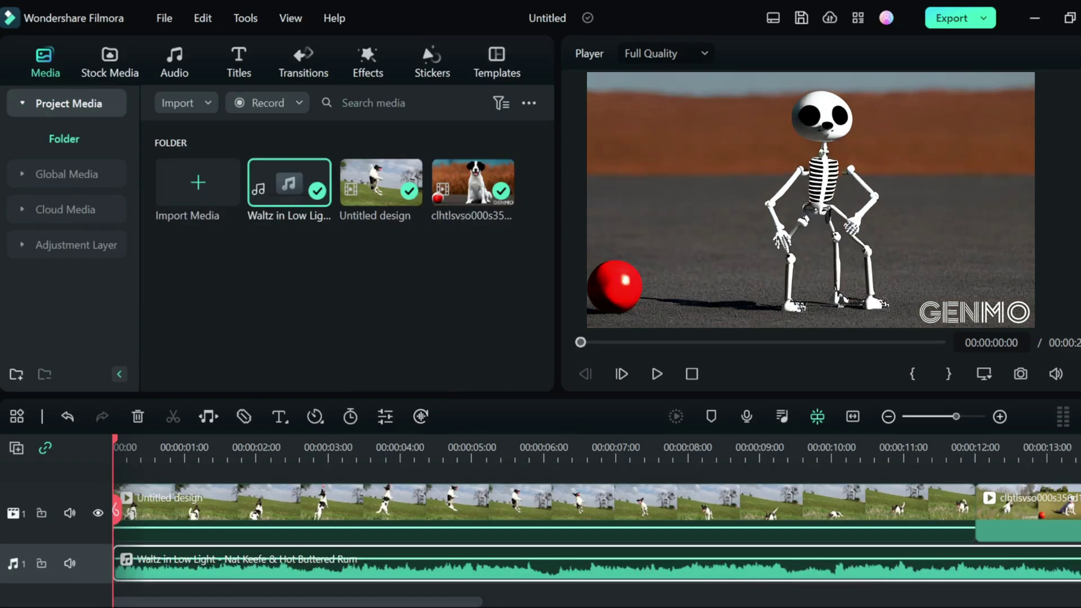